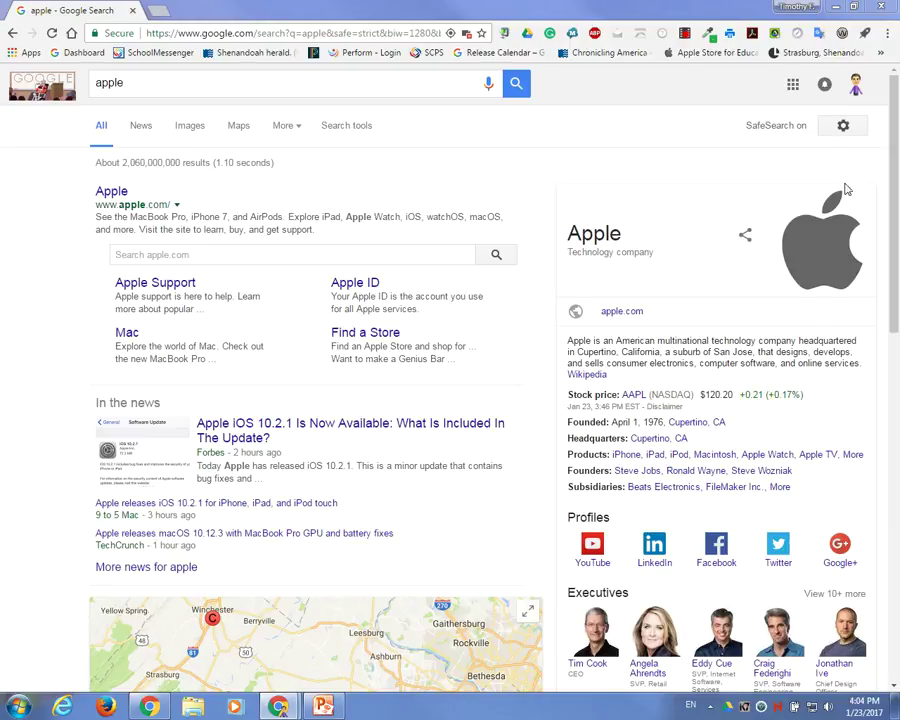
{"action": "left_click", "coordinate": [843, 127]}
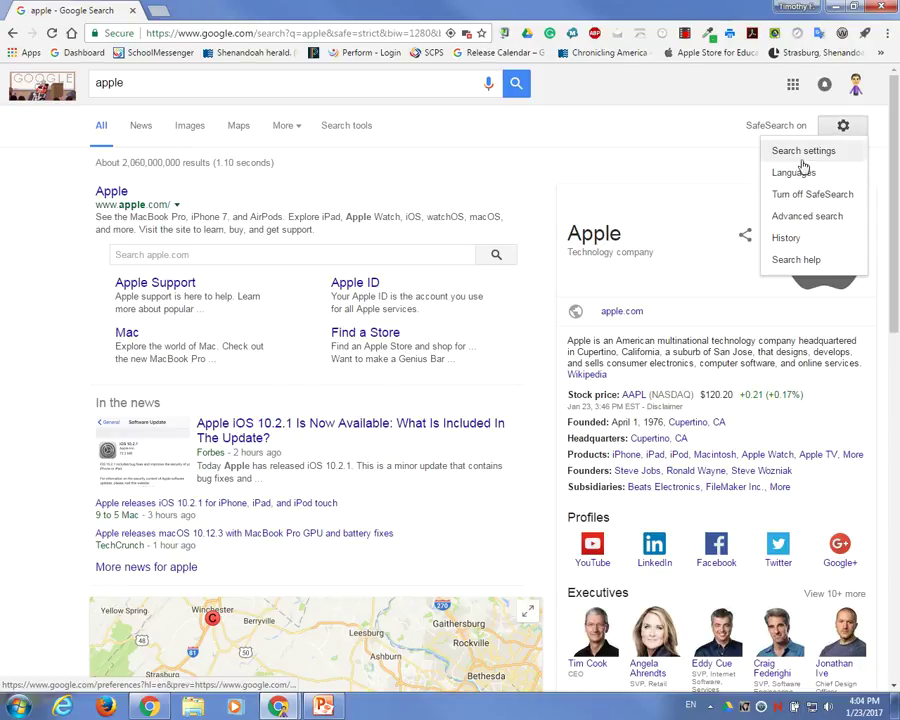
{"action": "left_click", "coordinate": [808, 218]}
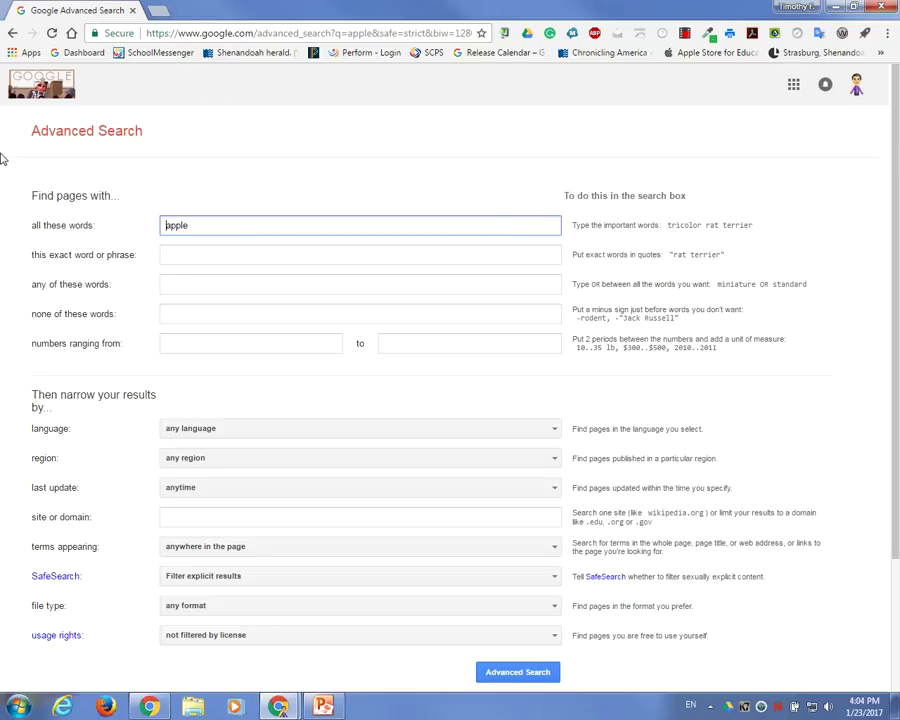
{"action": "left_click", "coordinate": [12, 34]}
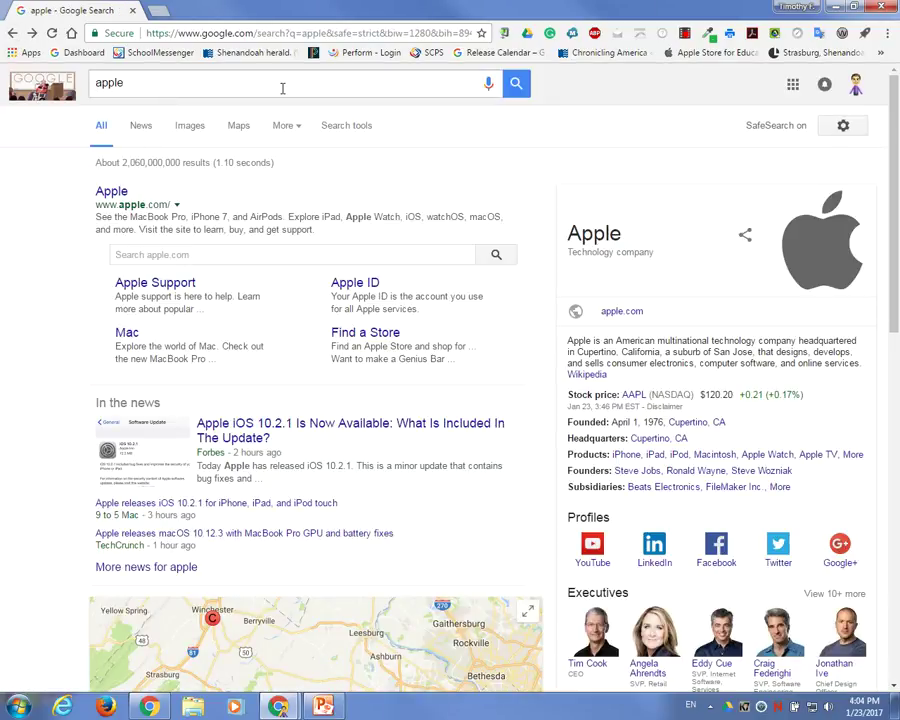
- Open the advanced search form for the "apple" query and require the exact phrase "apple pie"
{"action": "left_click", "coordinate": [843, 127]}
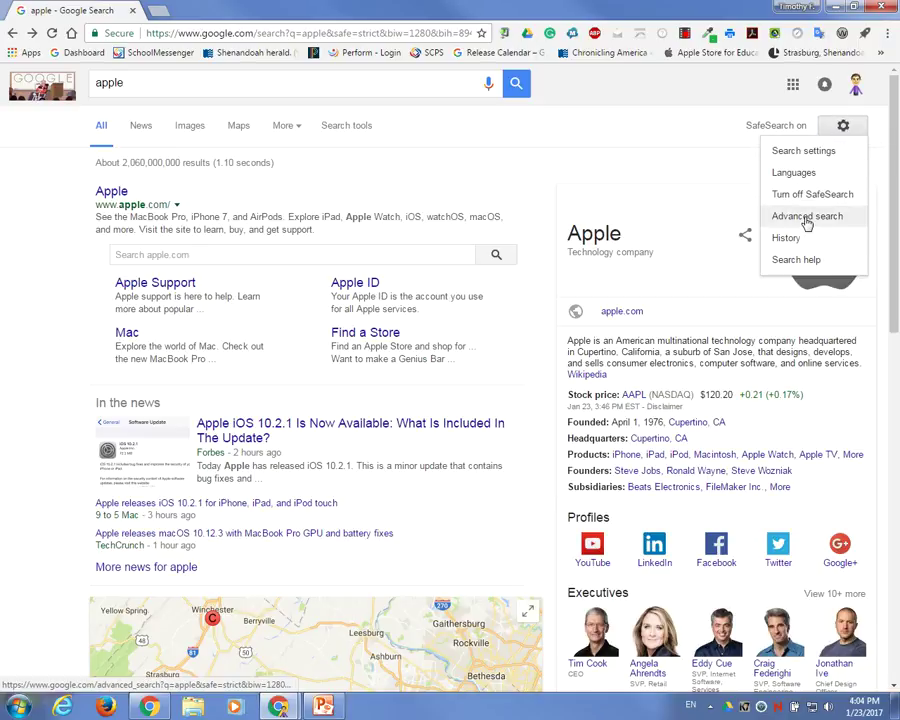
{"action": "left_click", "coordinate": [807, 218]}
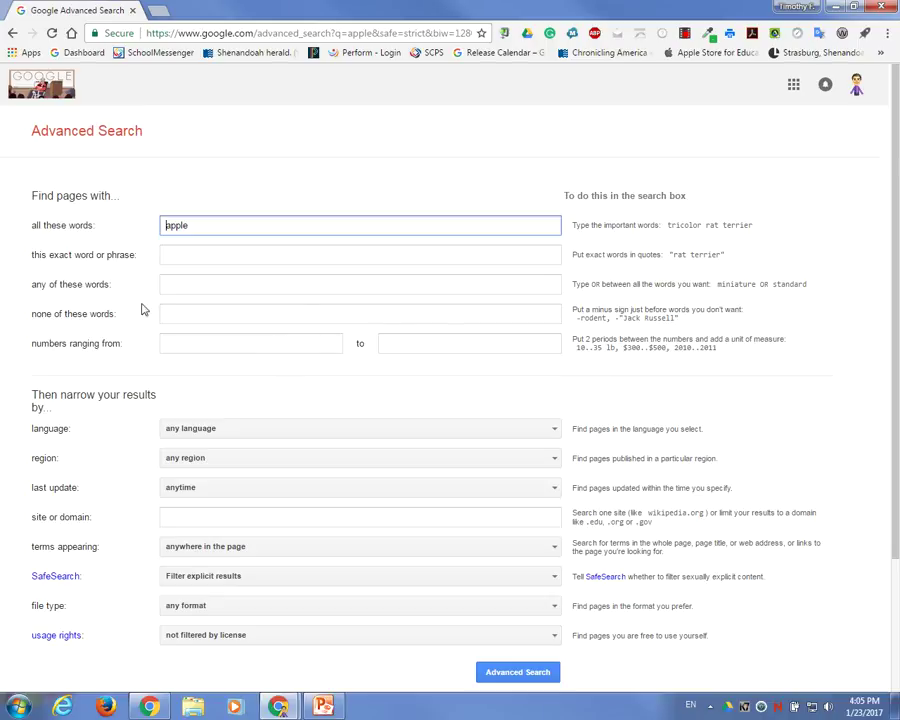
{"action": "left_click", "coordinate": [208, 255]}
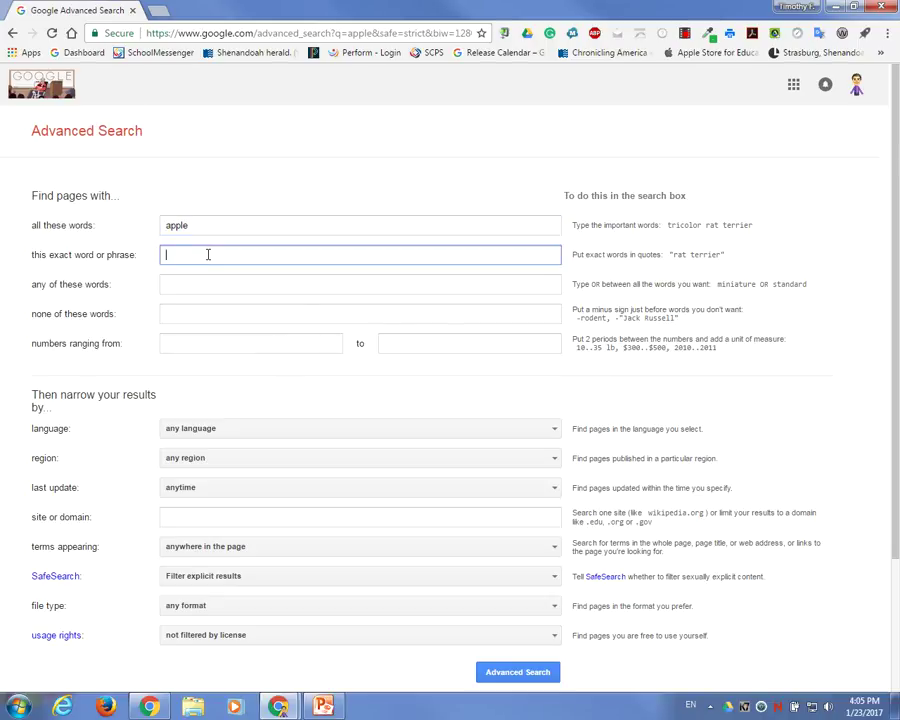
{"action": "type", "text": "apple pie"}
- Exclude pages containing the words "computer technology" from the advanced search
{"action": "left_click", "coordinate": [201, 284]}
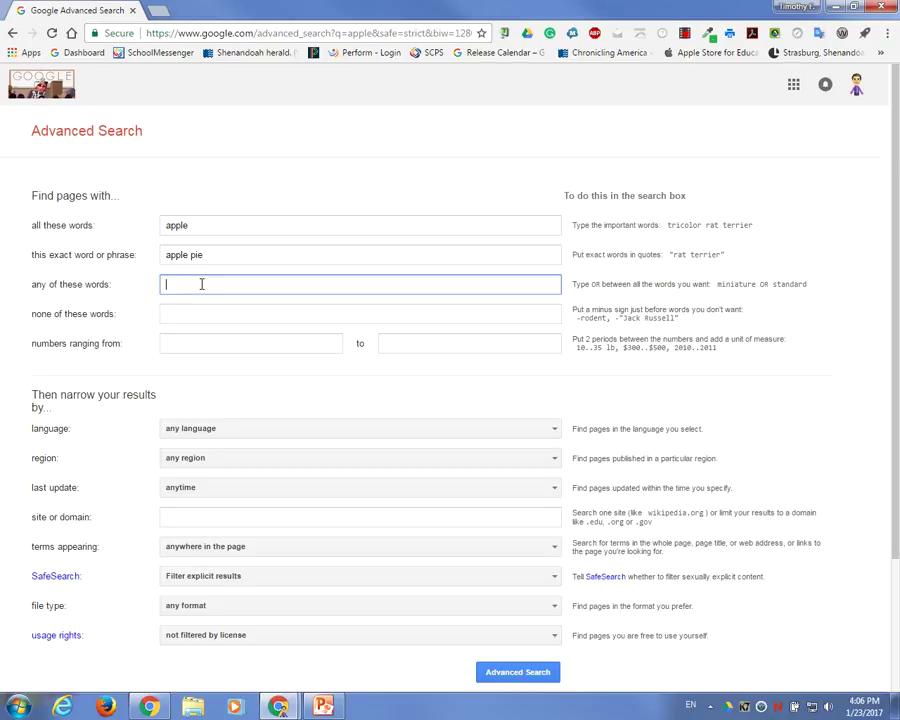
{"action": "left_click", "coordinate": [181, 313]}
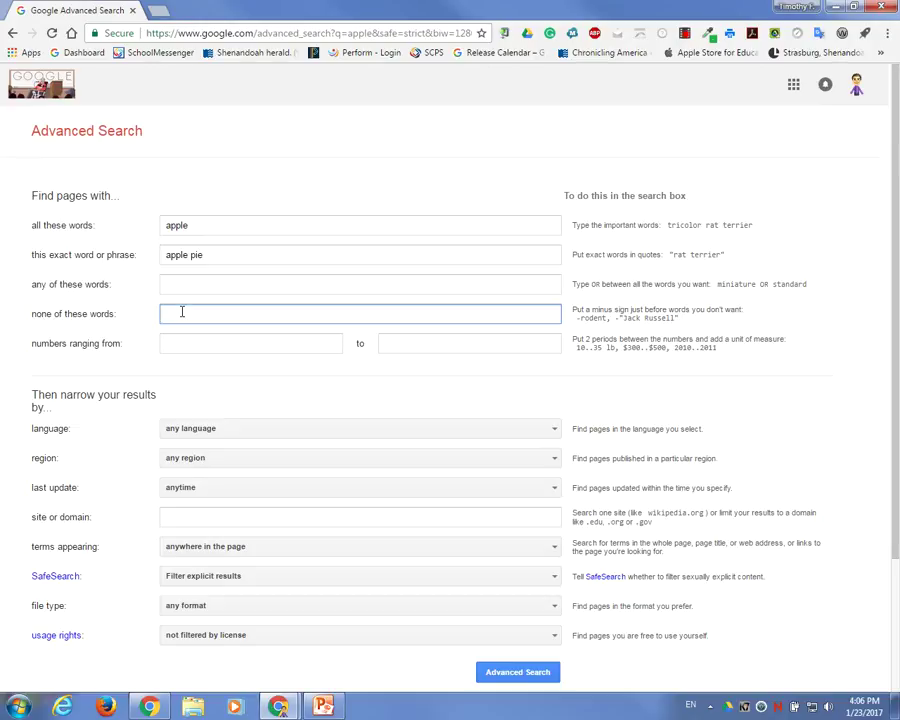
{"action": "type", "text": "computer technology"}
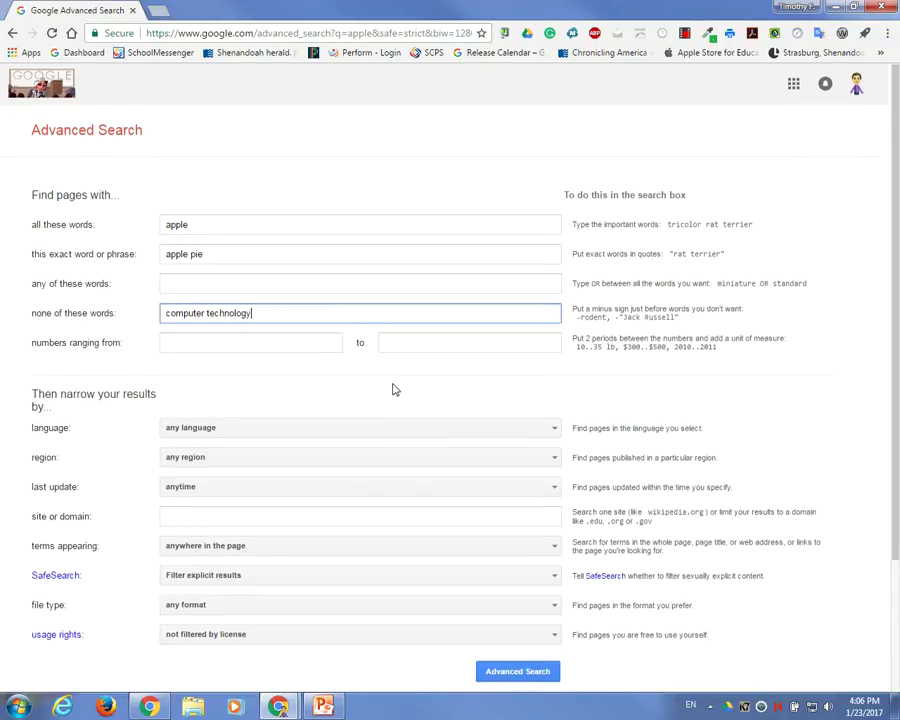
- Examine the available choices for the language, region and last update filters, keeping their current settings
{"action": "scroll", "coordinate": [392, 388], "scroll_direction": "down", "scroll_amount": 3}
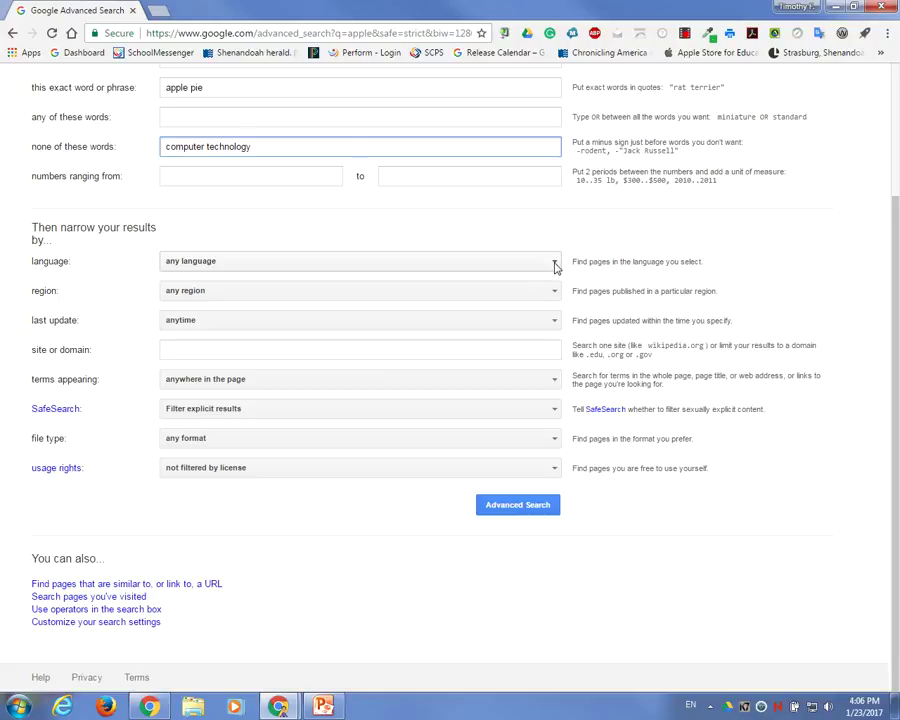
{"action": "left_click", "coordinate": [556, 264]}
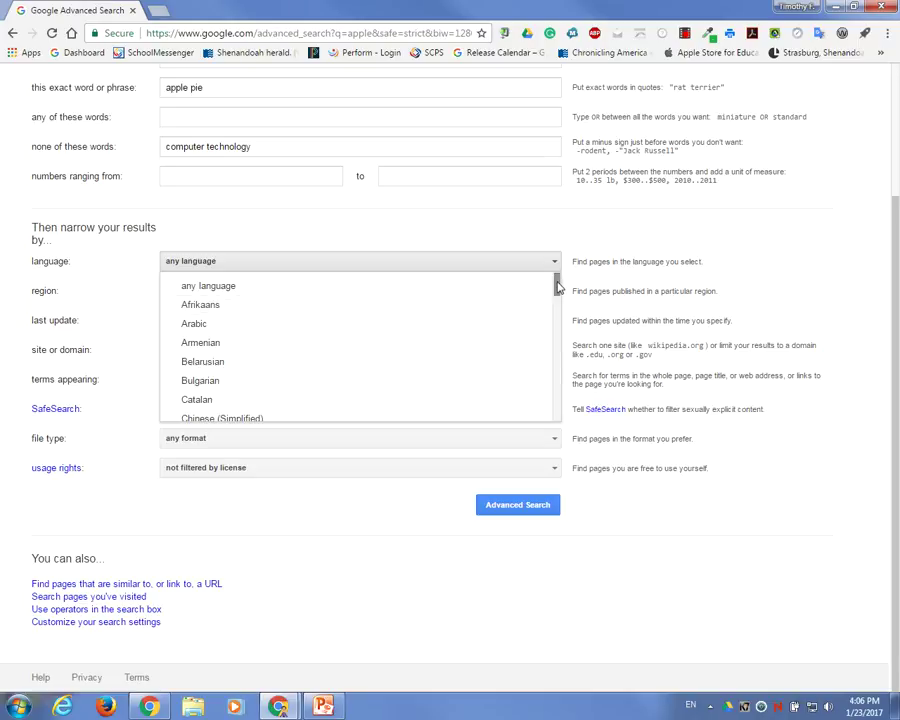
{"action": "mouse_move", "coordinate": [560, 283]}
{"action": "left_mouse_down"}
{"action": "mouse_move", "coordinate": [556, 395]}
{"action": "mouse_move", "coordinate": [553, 271]}
{"action": "left_mouse_up"}
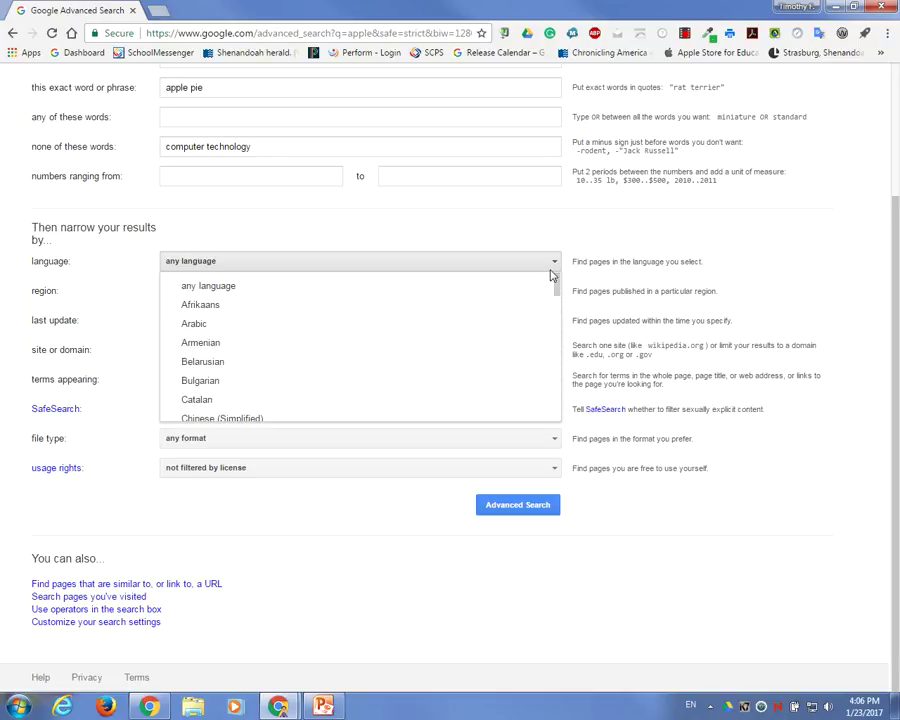
{"action": "left_click", "coordinate": [501, 240]}
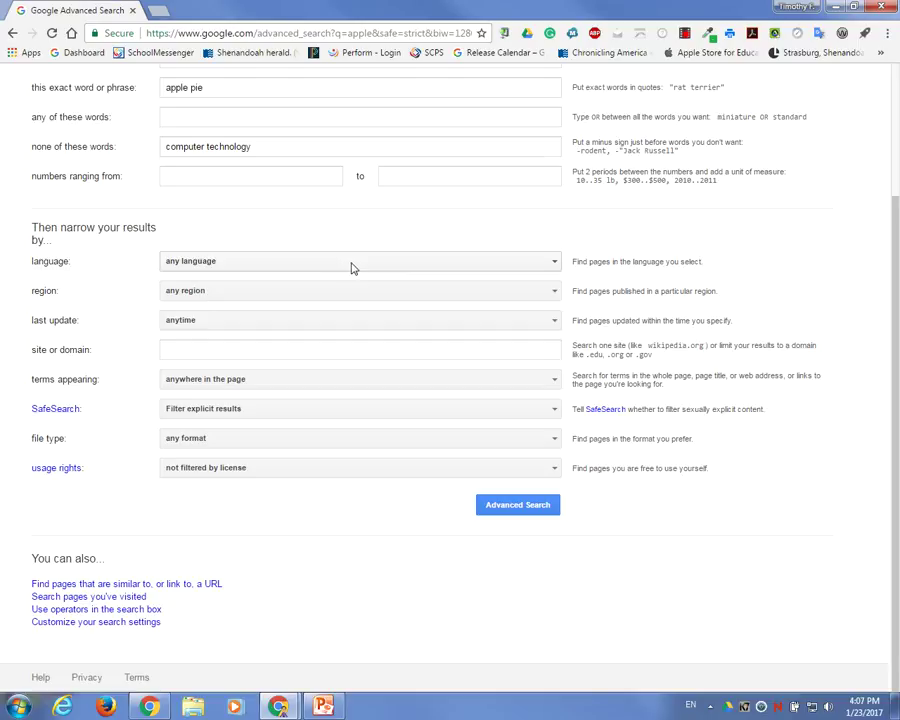
{"action": "left_click", "coordinate": [555, 292]}
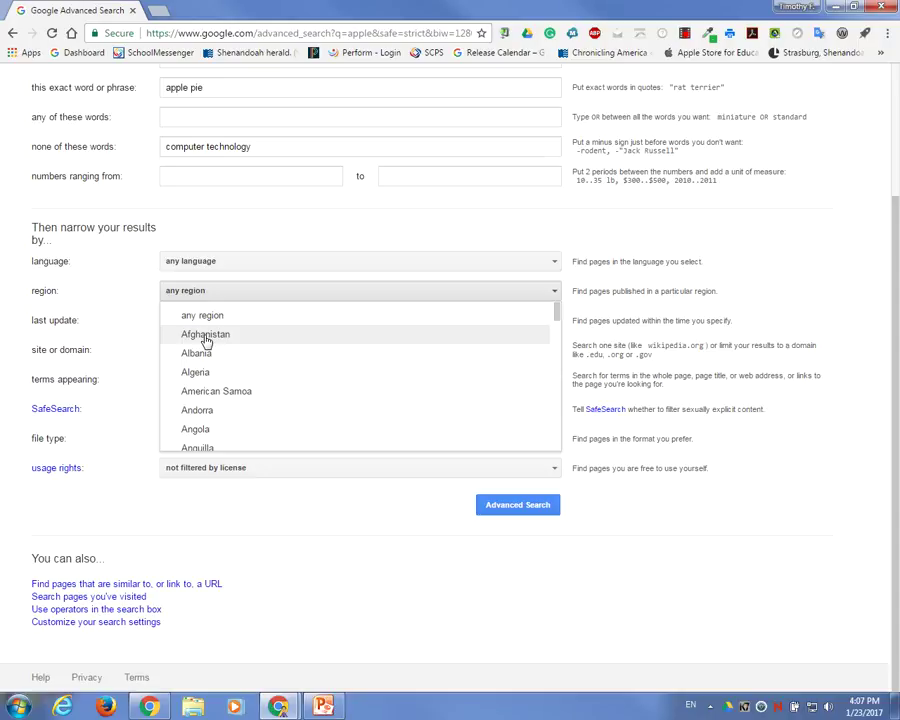
{"action": "left_click", "coordinate": [414, 294]}
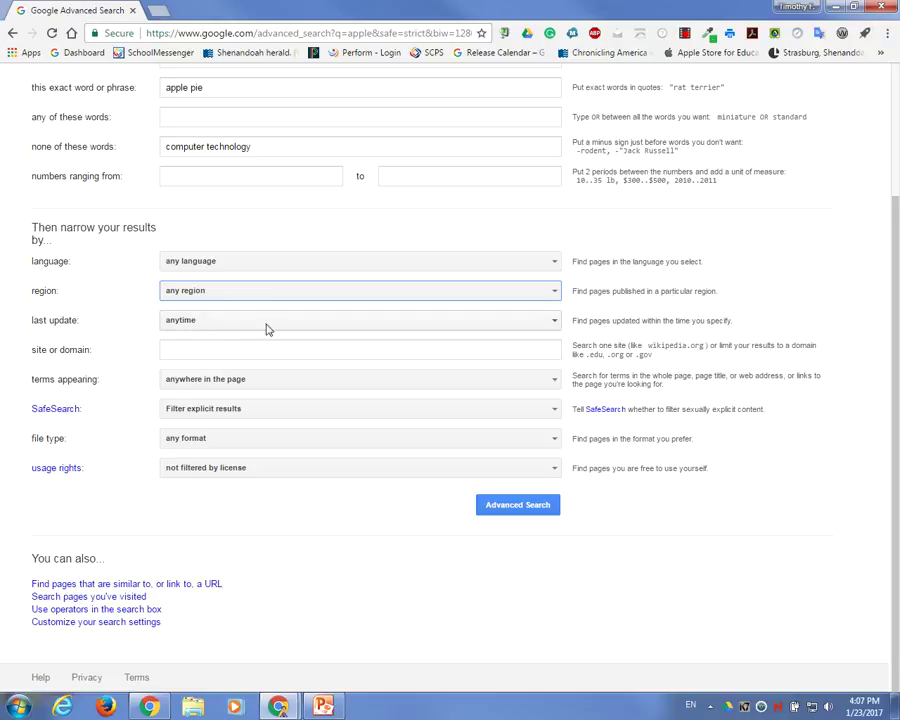
{"action": "left_click", "coordinate": [553, 322]}
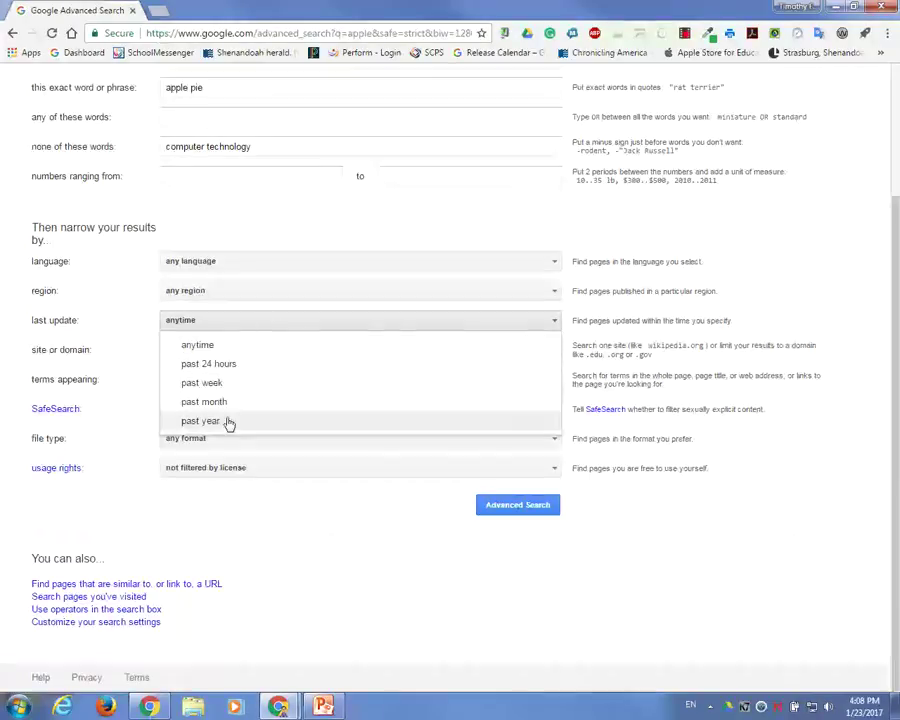
{"action": "left_click", "coordinate": [255, 326]}
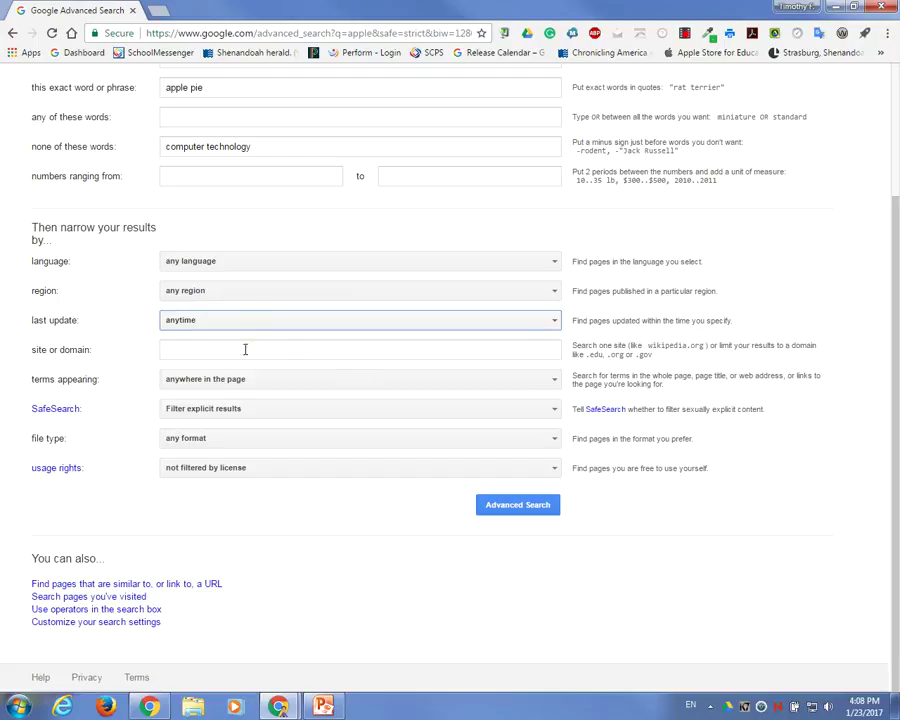
- Limit the advanced search to the .edu domain
{"action": "left_click", "coordinate": [263, 350]}
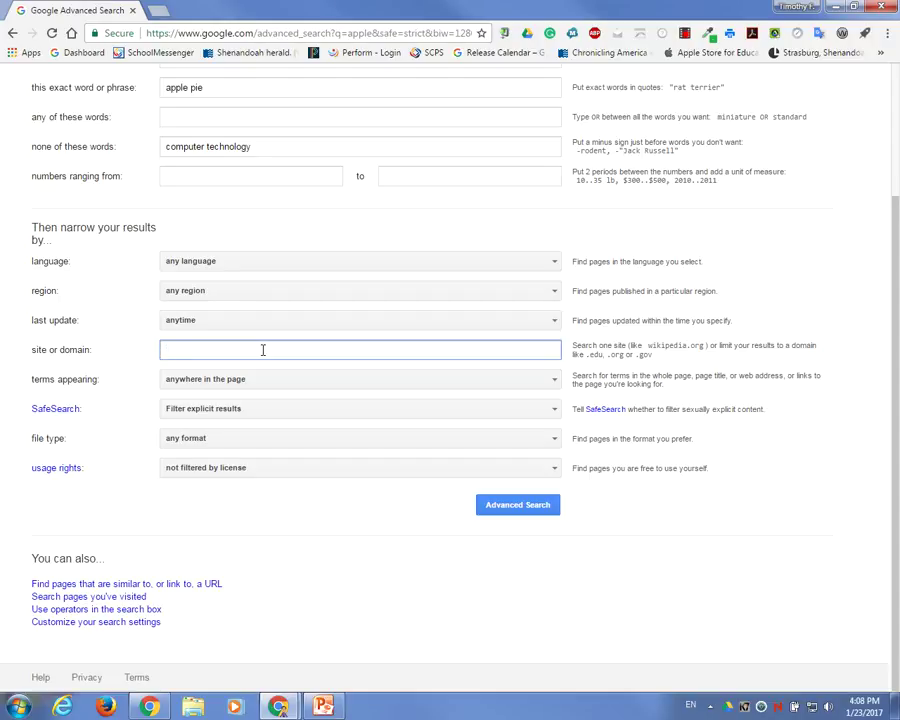
{"action": "type", "text": ".edu"}
- Review the choices for where the terms appear and for SafeSearch, keeping their current settings
{"action": "left_click", "coordinate": [554, 379]}
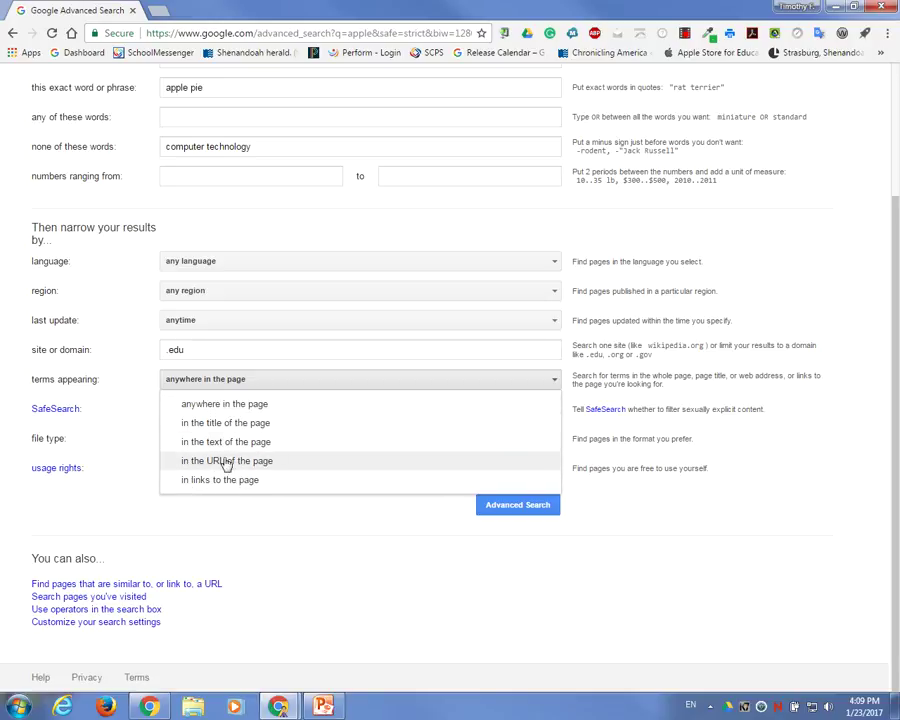
{"action": "left_click", "coordinate": [266, 382]}
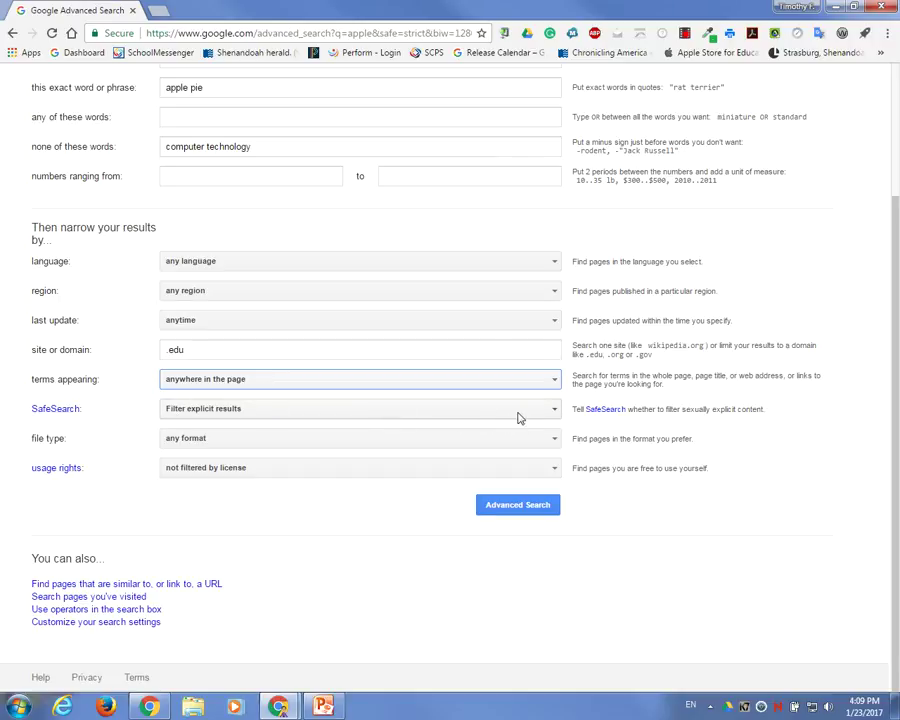
{"action": "left_click", "coordinate": [554, 411]}
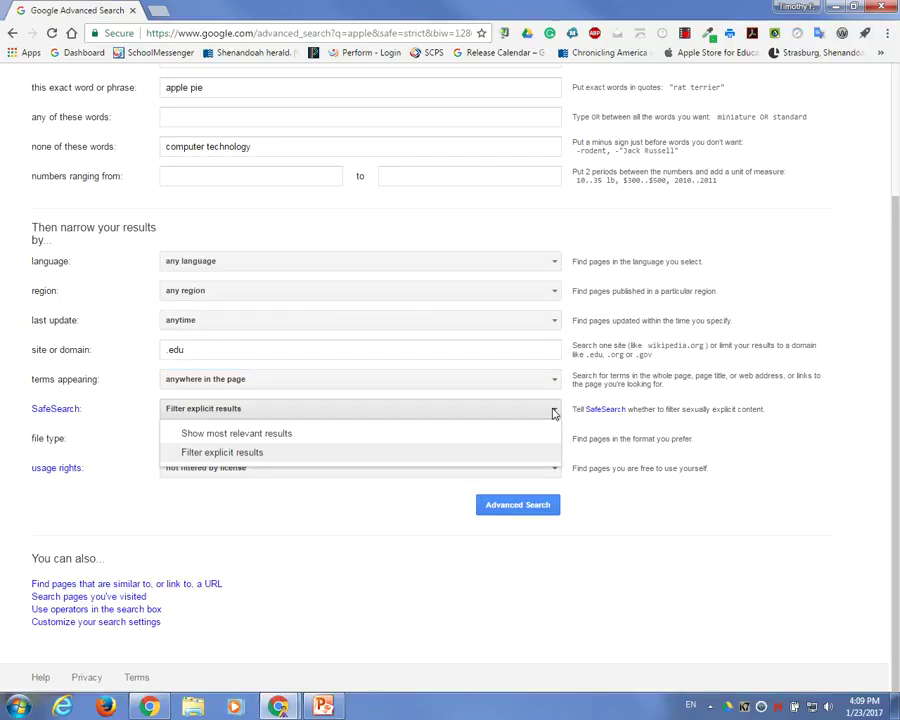
{"action": "left_click", "coordinate": [555, 413]}
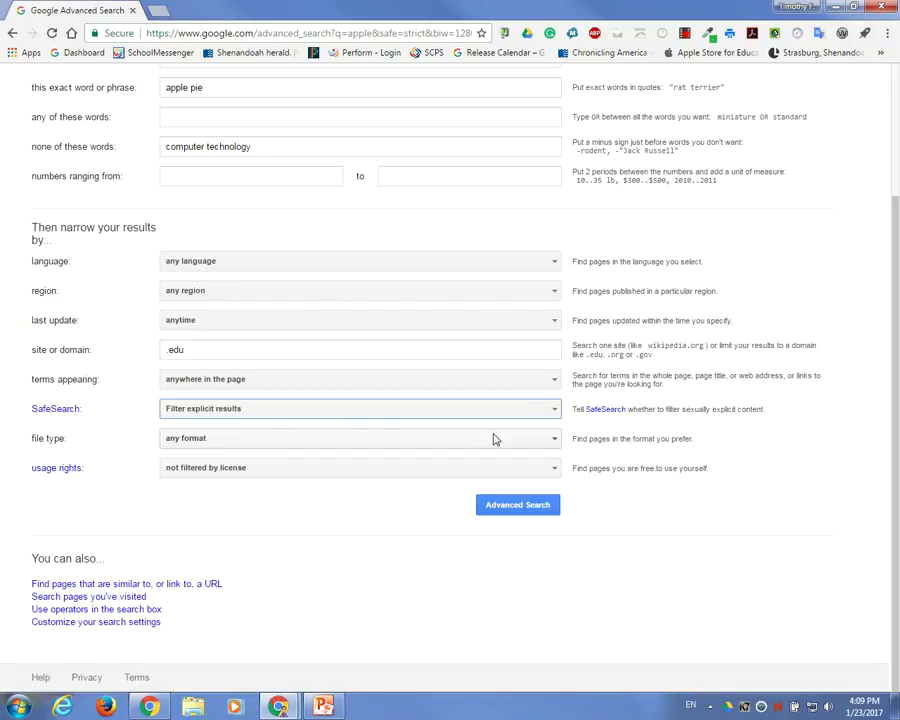
- Look through the file formats and restrict the file type to Microsoft Powerpoint (.ppt)
{"action": "left_click", "coordinate": [555, 443]}
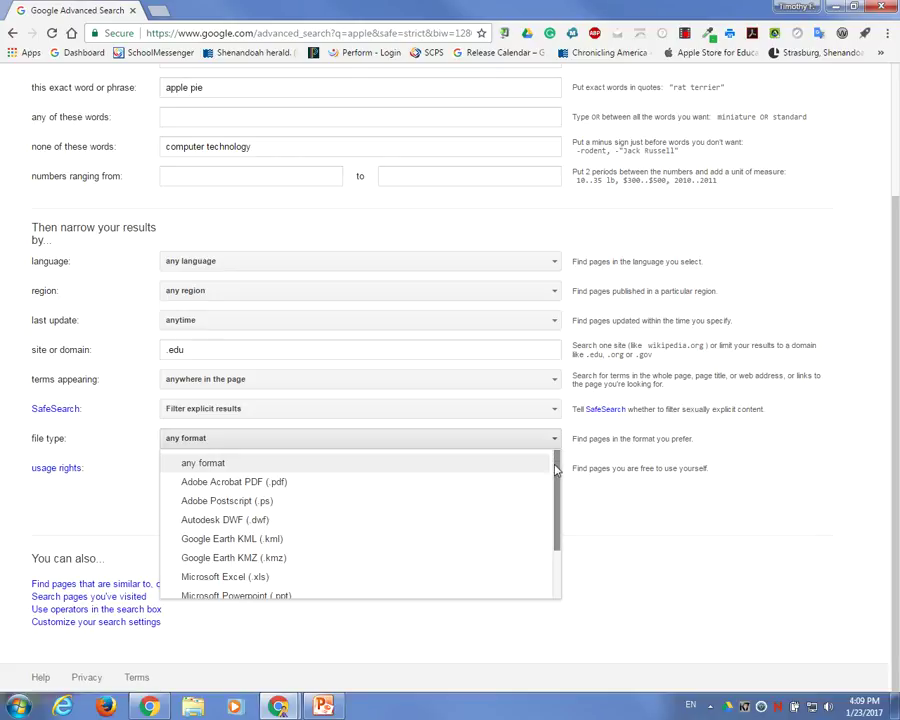
{"action": "scroll", "coordinate": [527, 516], "scroll_direction": "down", "scroll_amount": 2}
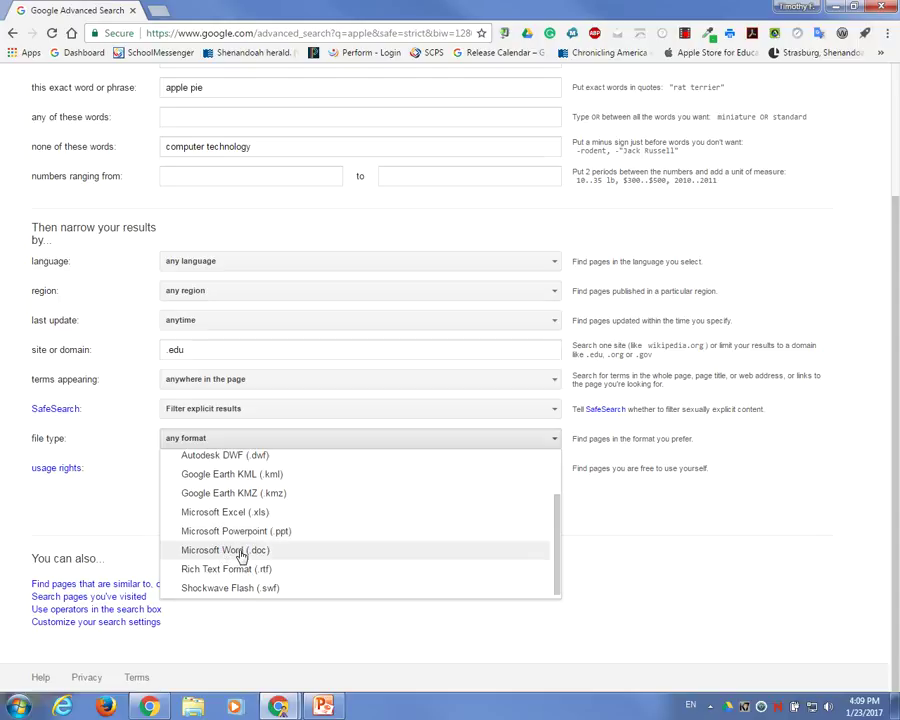
{"action": "left_click_drag", "start_coordinate": [555, 527], "coordinate": [555, 482]}
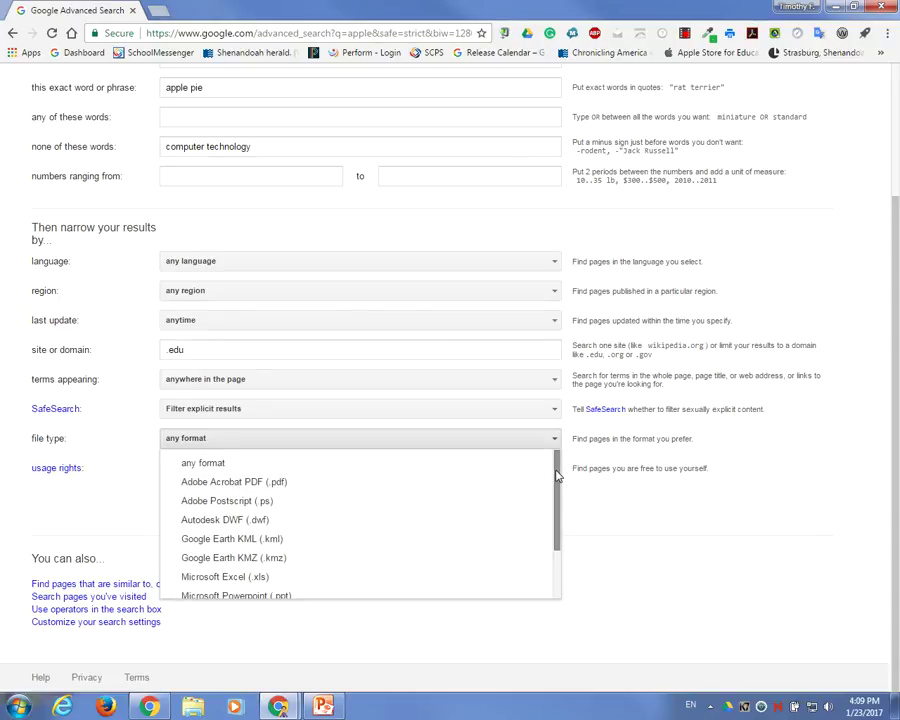
{"action": "left_click_drag", "start_coordinate": [556, 470], "coordinate": [553, 523]}
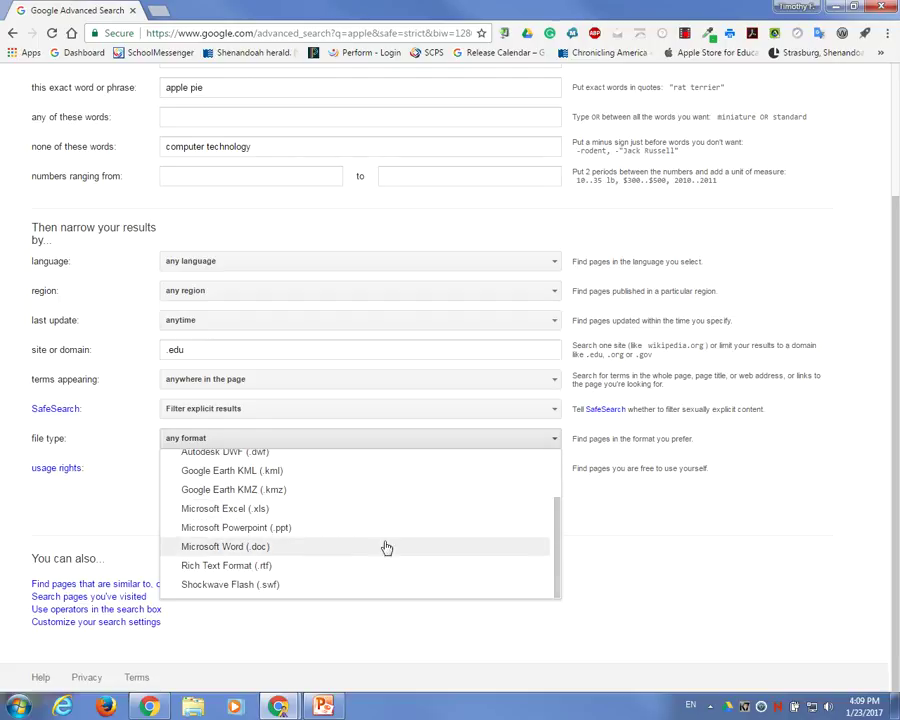
{"action": "left_click", "coordinate": [279, 530]}
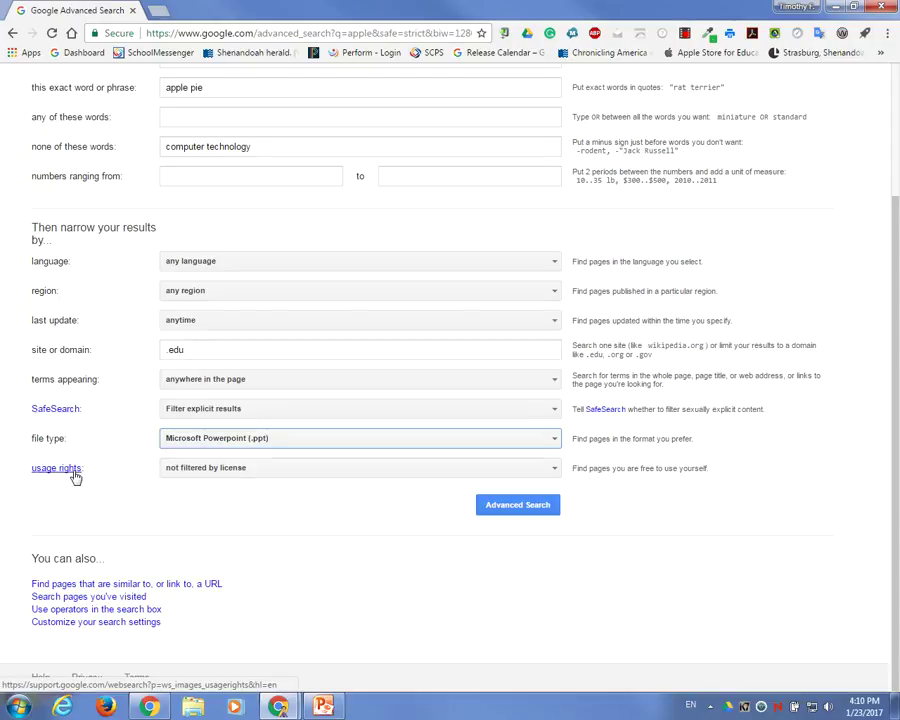
- Set the usage rights filter to "free to use or share" and run the advanced search
{"action": "left_click", "coordinate": [553, 467]}
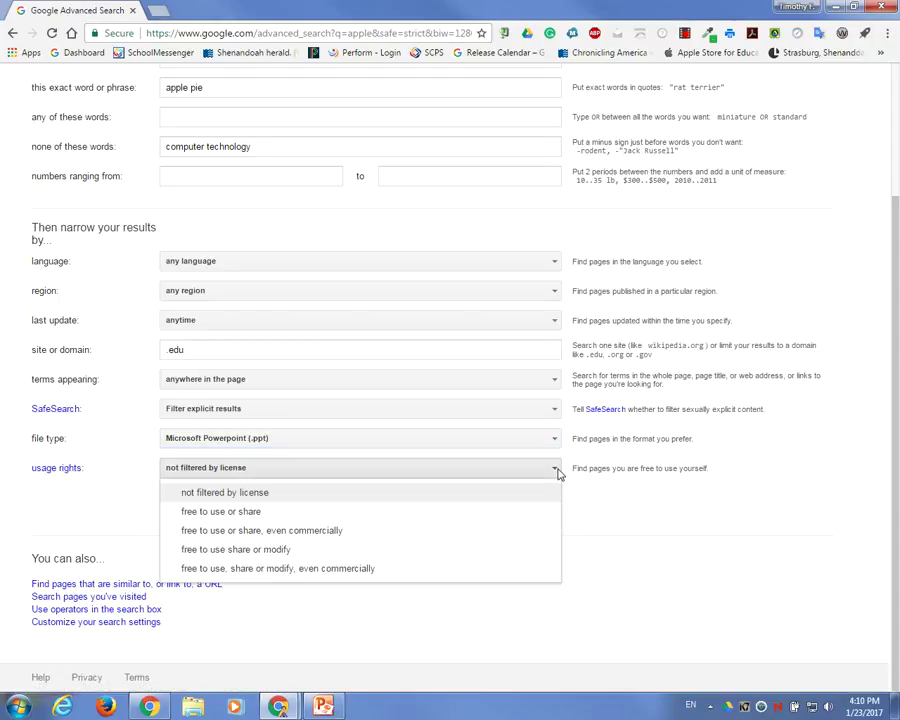
{"action": "left_click", "coordinate": [258, 513]}
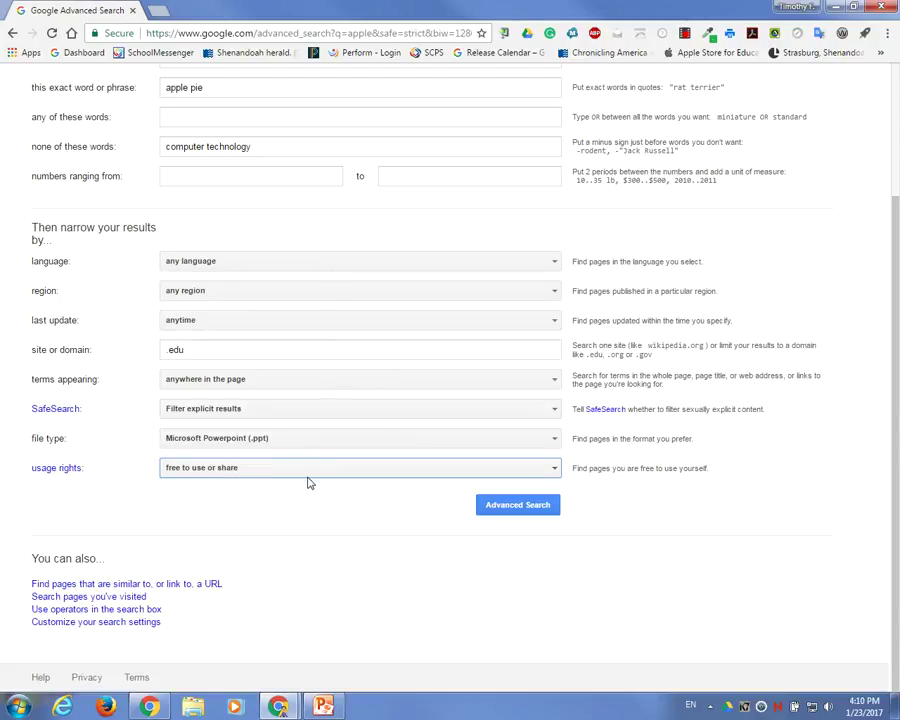
{"action": "left_click", "coordinate": [511, 508]}
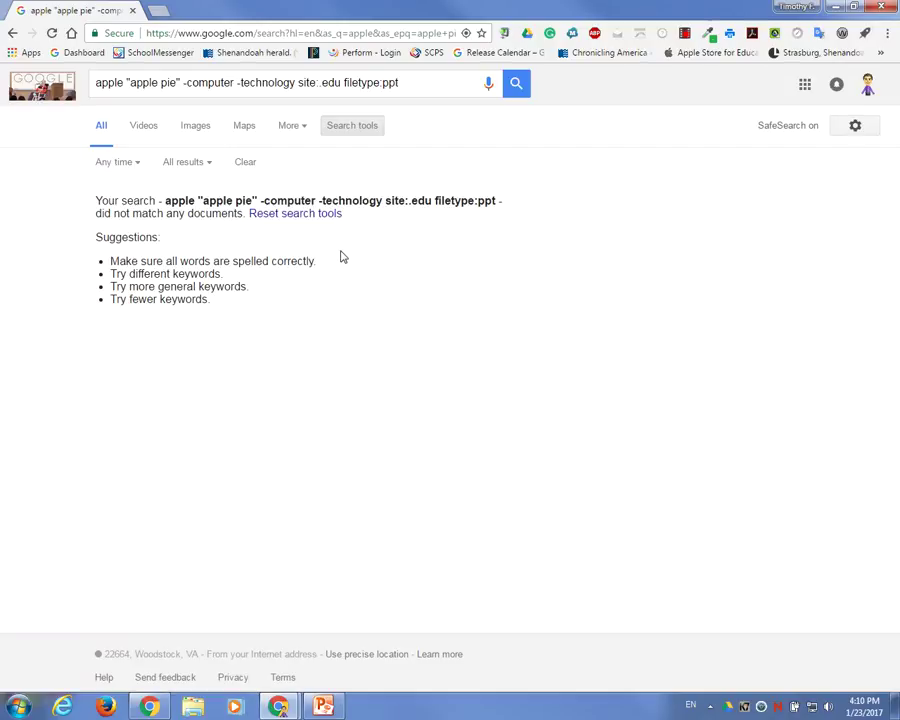
- Reset the search tools for the query and reopen its advanced search form
{"action": "left_click", "coordinate": [295, 214]}
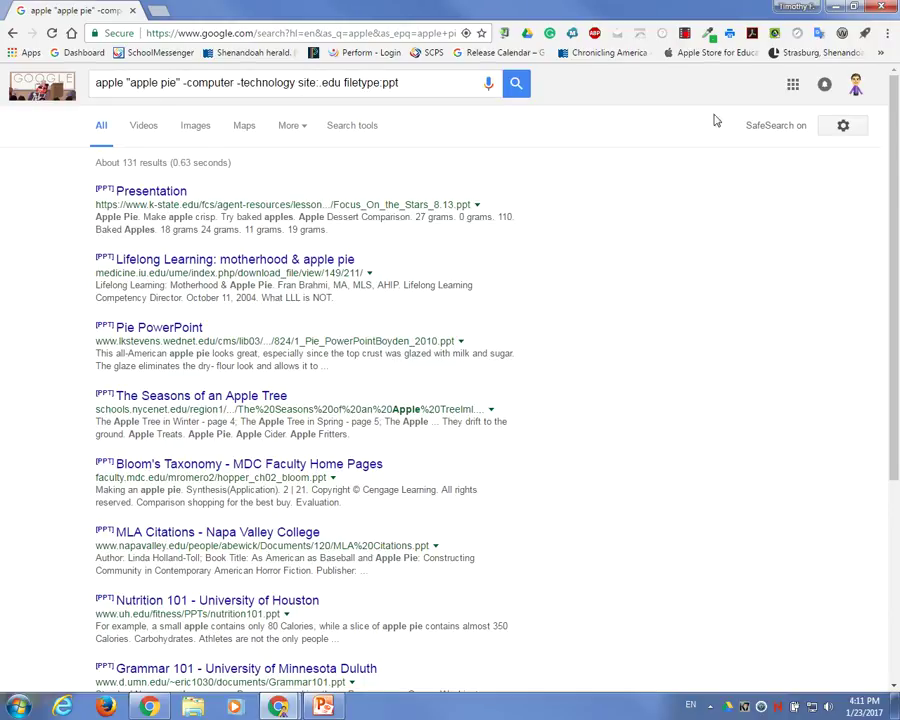
{"action": "left_click", "coordinate": [843, 127]}
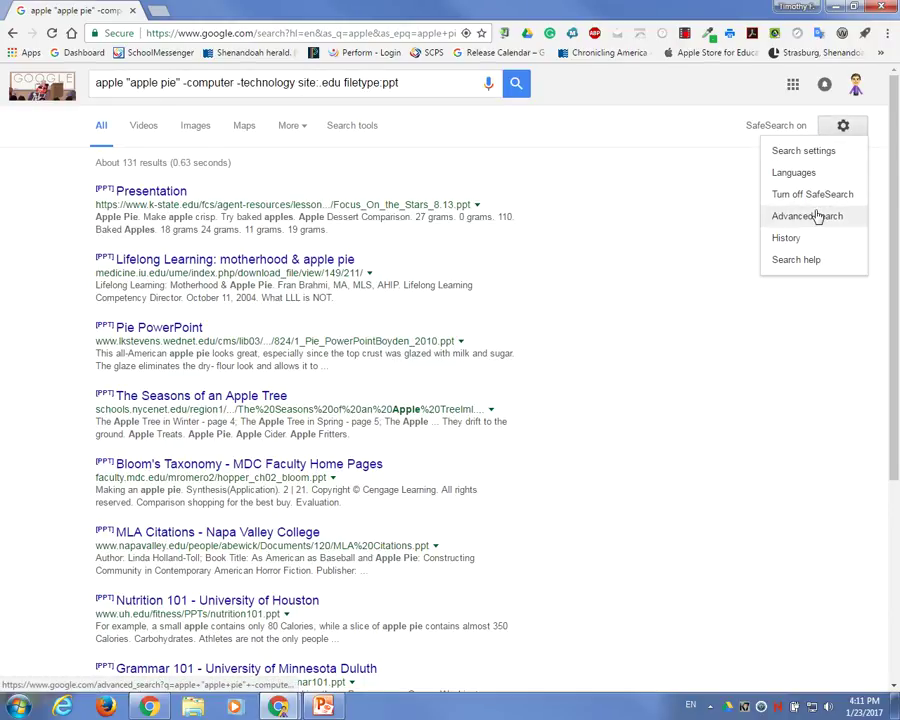
{"action": "left_click", "coordinate": [778, 215]}
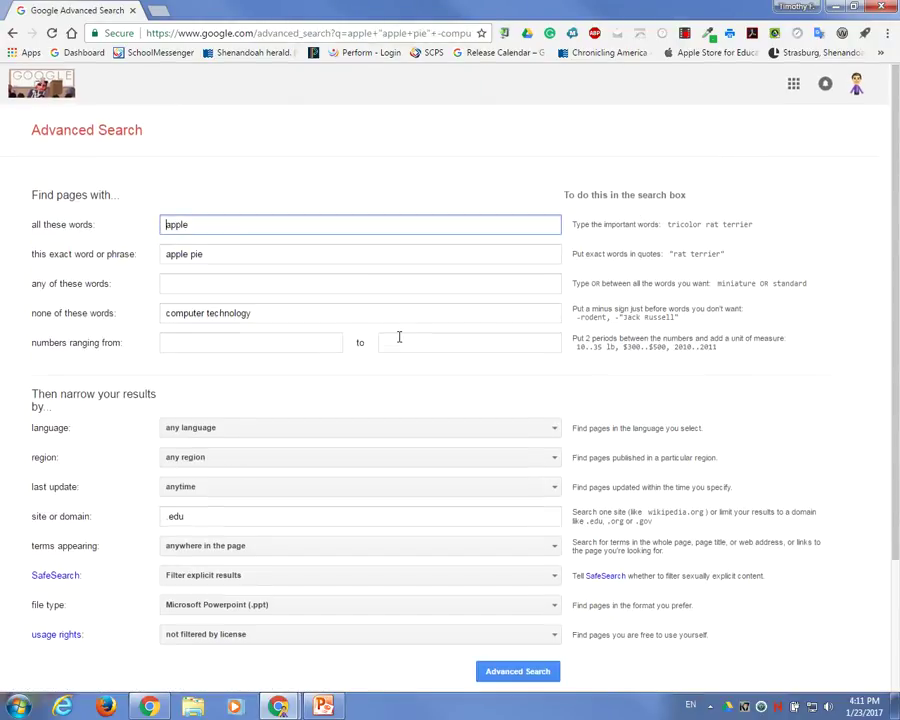
- Review the word fields and narrowing filters across the whole advanced search form
{"action": "scroll", "coordinate": [396, 340], "scroll_direction": "down", "scroll_amount": 3}
{"action": "scroll", "coordinate": [398, 342], "scroll_direction": "up", "scroll_amount": 2}
{"action": "scroll", "coordinate": [398, 342], "scroll_direction": "up", "scroll_amount": 1}
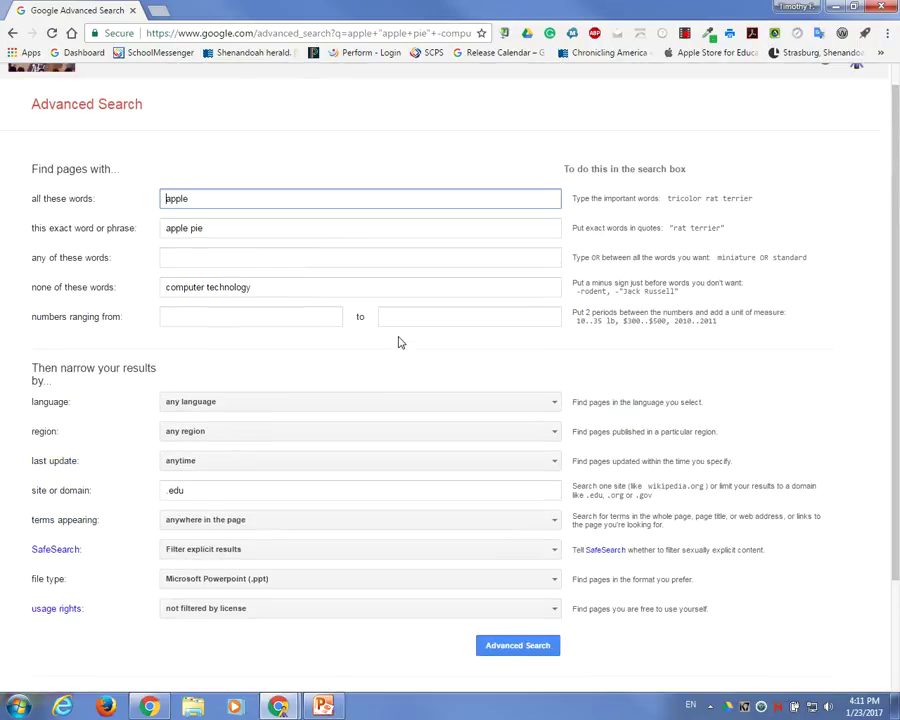
{"action": "scroll", "coordinate": [396, 340], "scroll_direction": "down", "scroll_amount": 3}
{"action": "scroll", "coordinate": [398, 340], "scroll_direction": "up", "scroll_amount": 3}
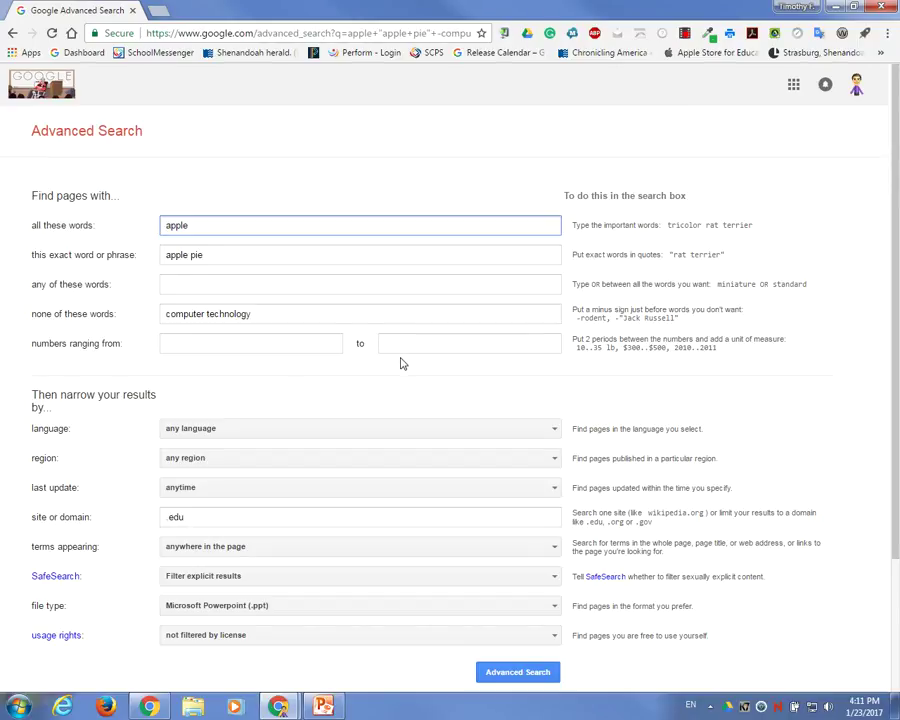
{"action": "scroll", "coordinate": [400, 363], "scroll_direction": "down", "scroll_amount": 3}
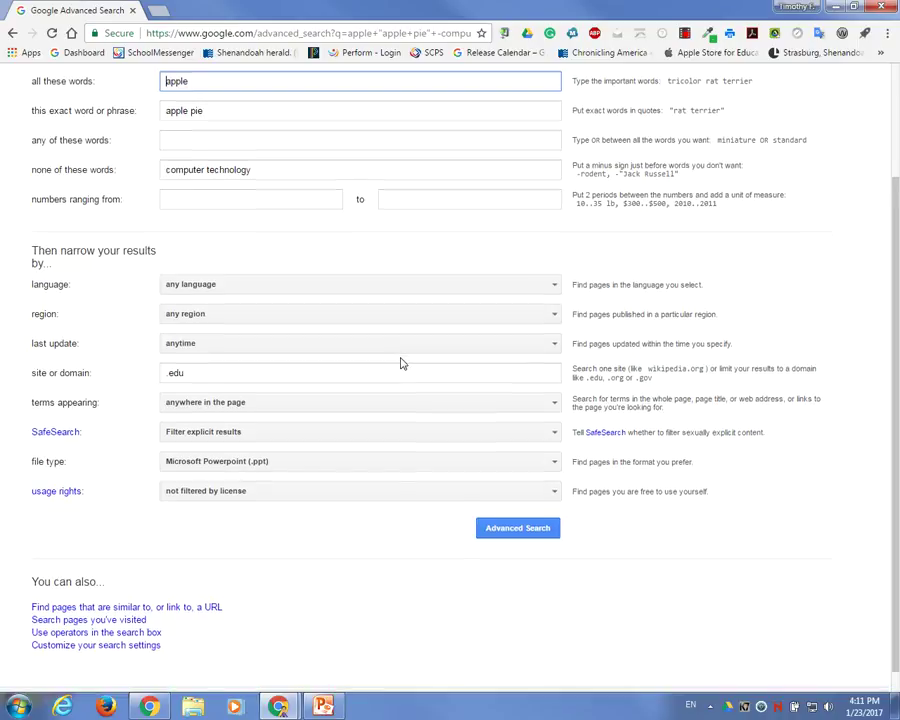
{"action": "scroll", "coordinate": [400, 363], "scroll_direction": "up", "scroll_amount": 4}
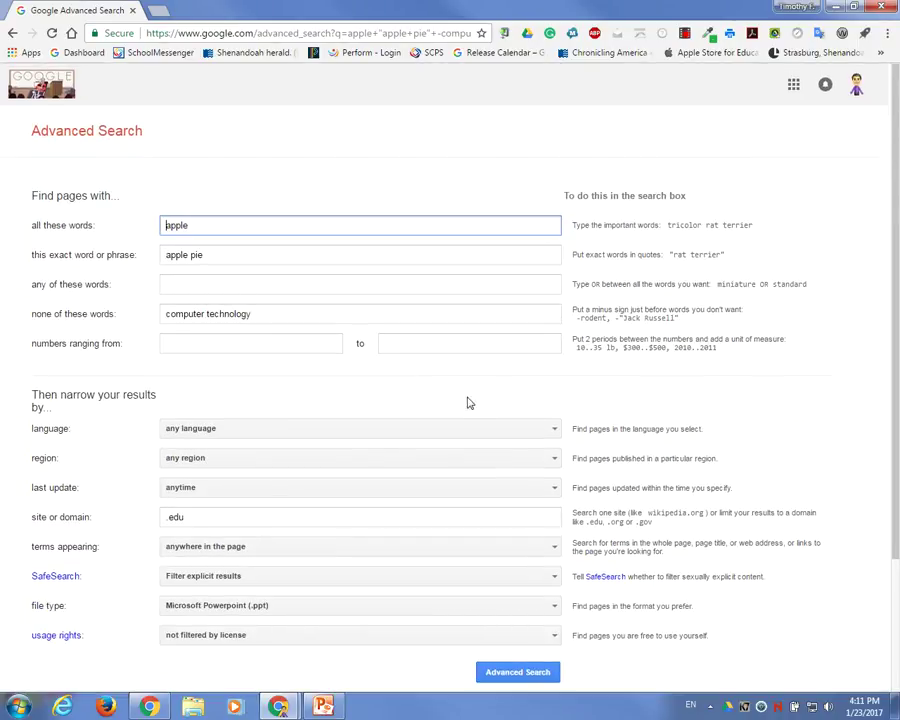